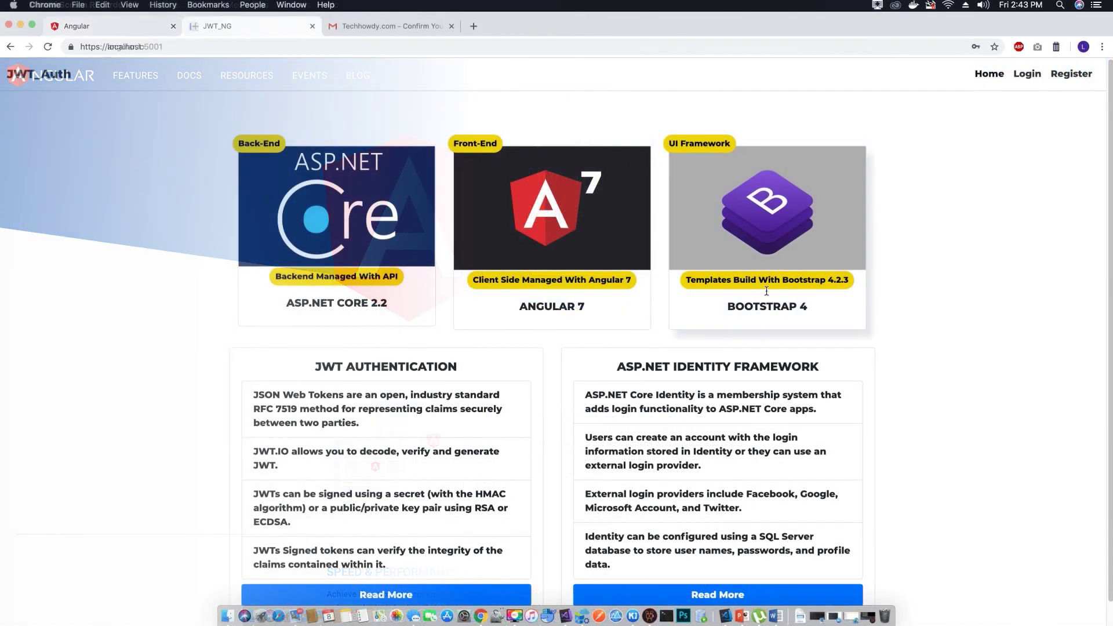
pyautogui.scroll(-1, 766, 293)
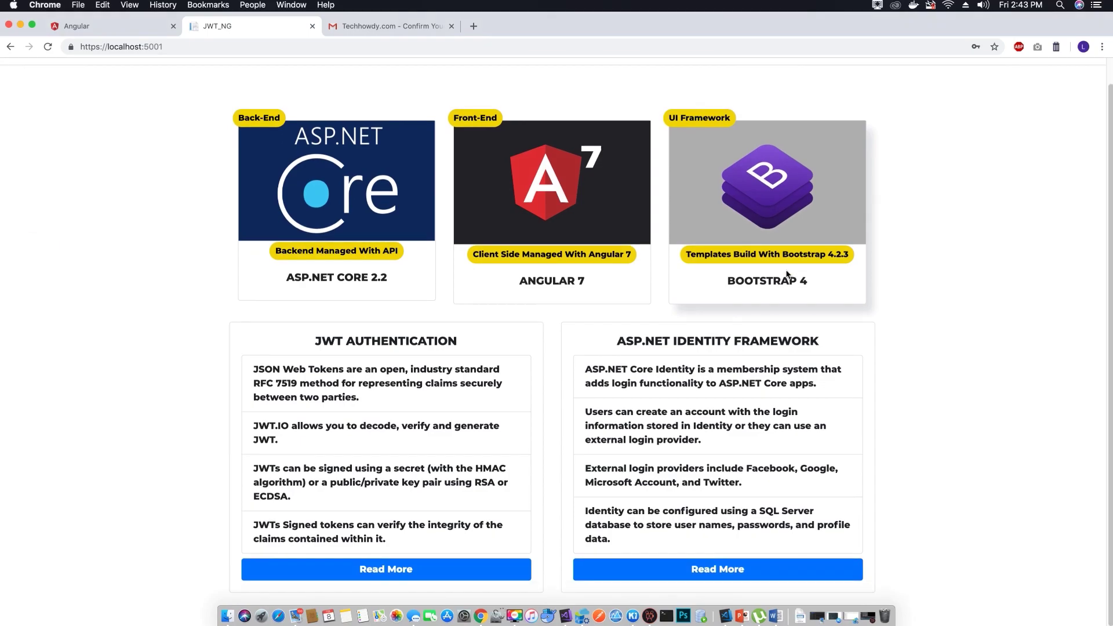
pyautogui.scroll(1, 788, 275)
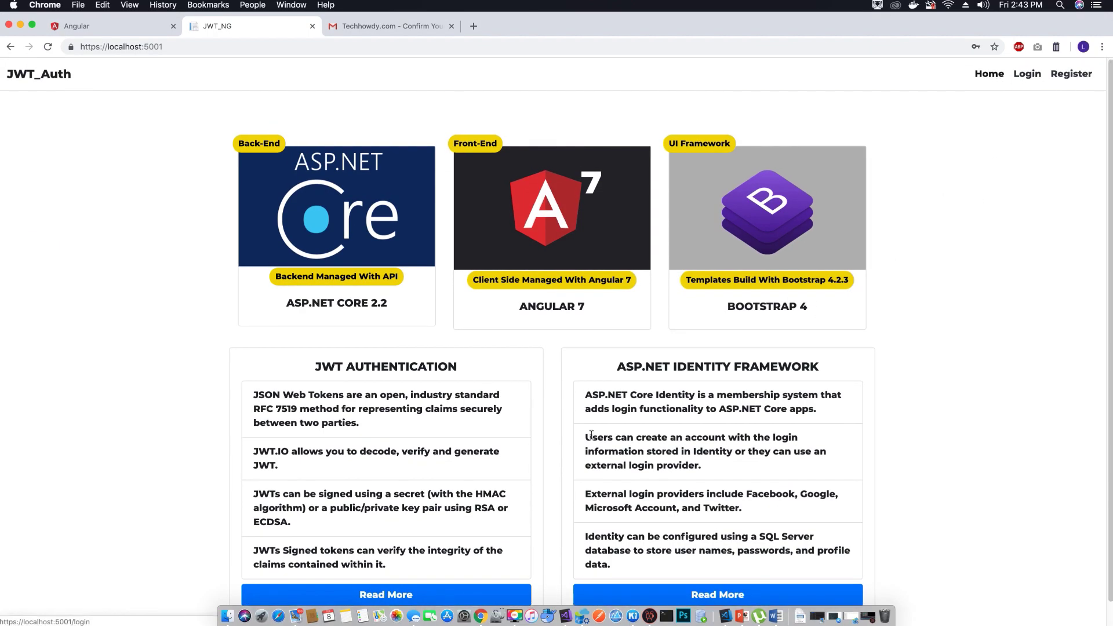
# Visit the Register page in JWT_Auth, then return to the Login page
pyautogui.moveTo(590, 434); pyautogui.dragTo(453, 452)
pyautogui.click(957, 261)
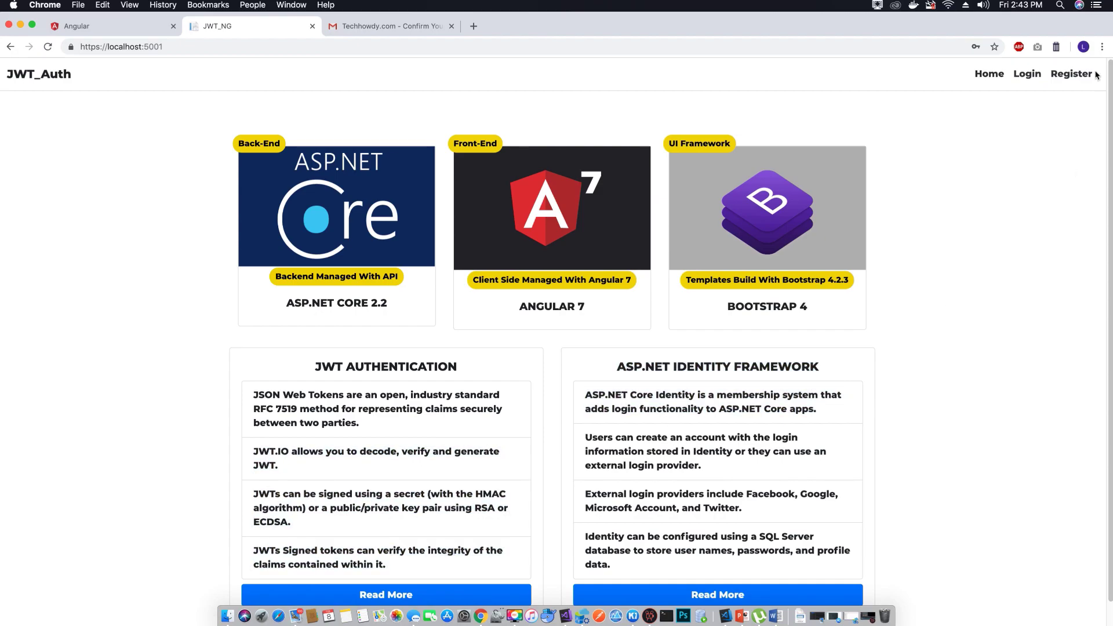
pyautogui.click(1027, 73)
pyautogui.click(1071, 73)
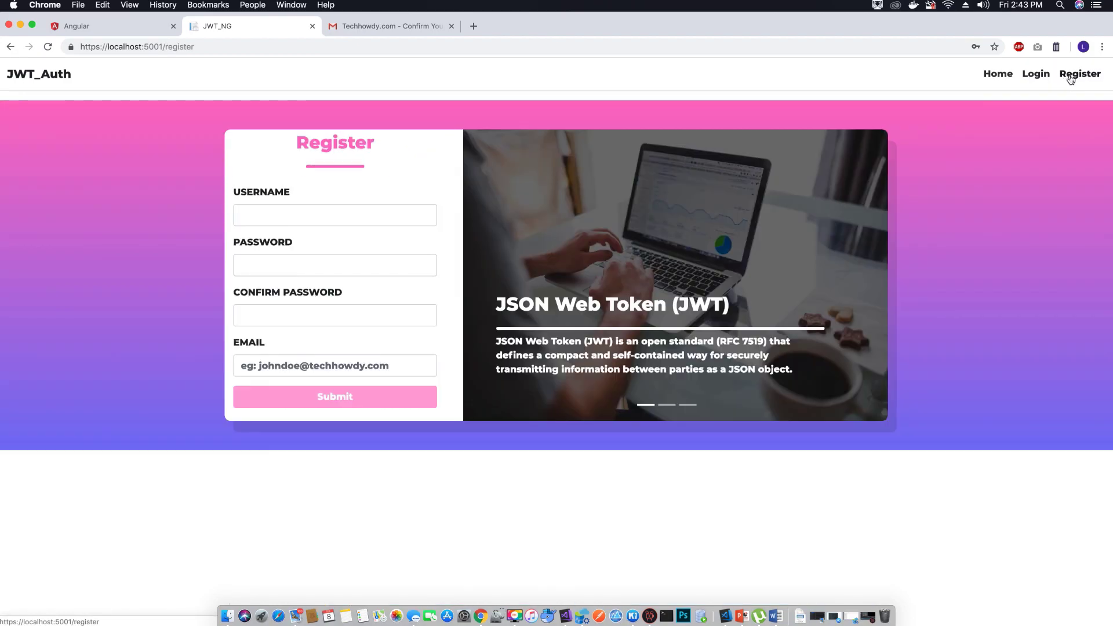
pyautogui.click(1035, 73)
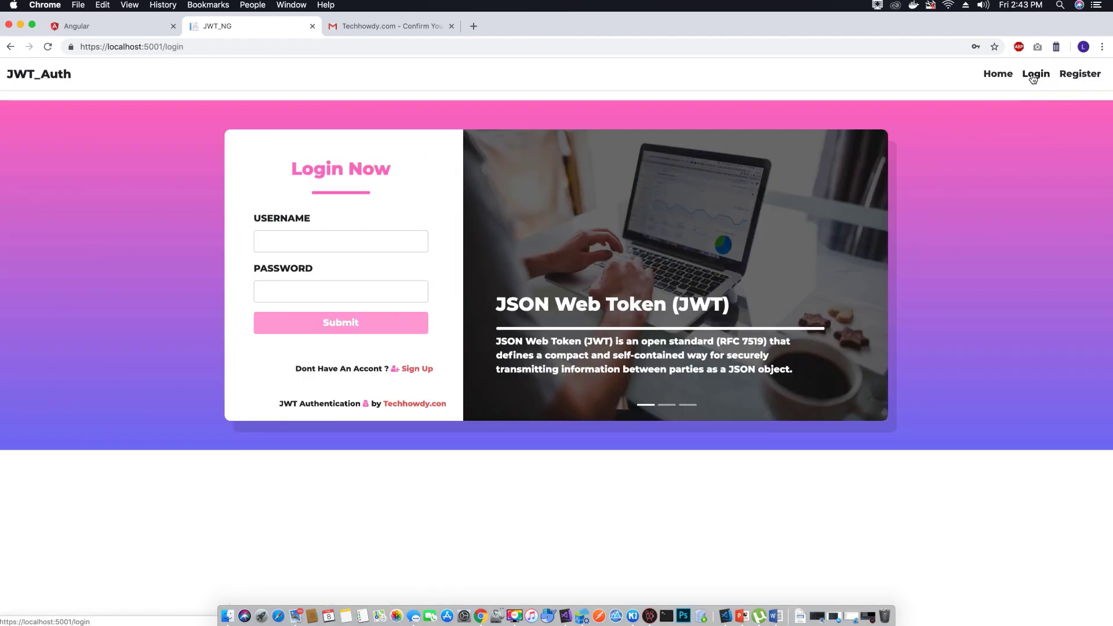
# Sign in with username admin and its password
pyautogui.click(272, 237)
pyautogui.write('dmin')
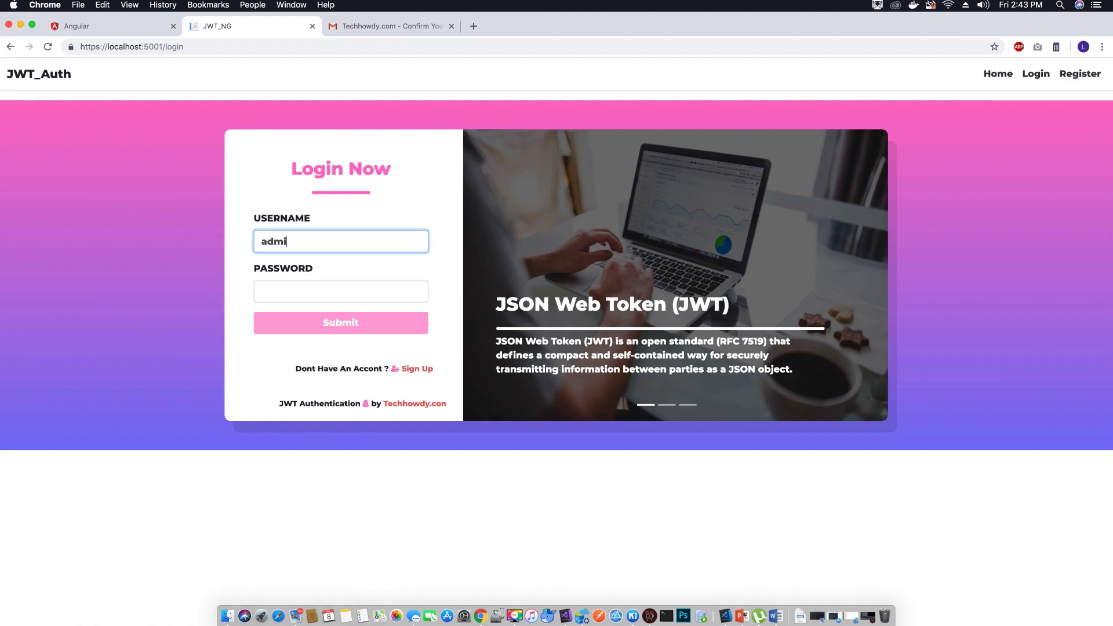
pyautogui.press('Tab')
pyautogui.write('a')
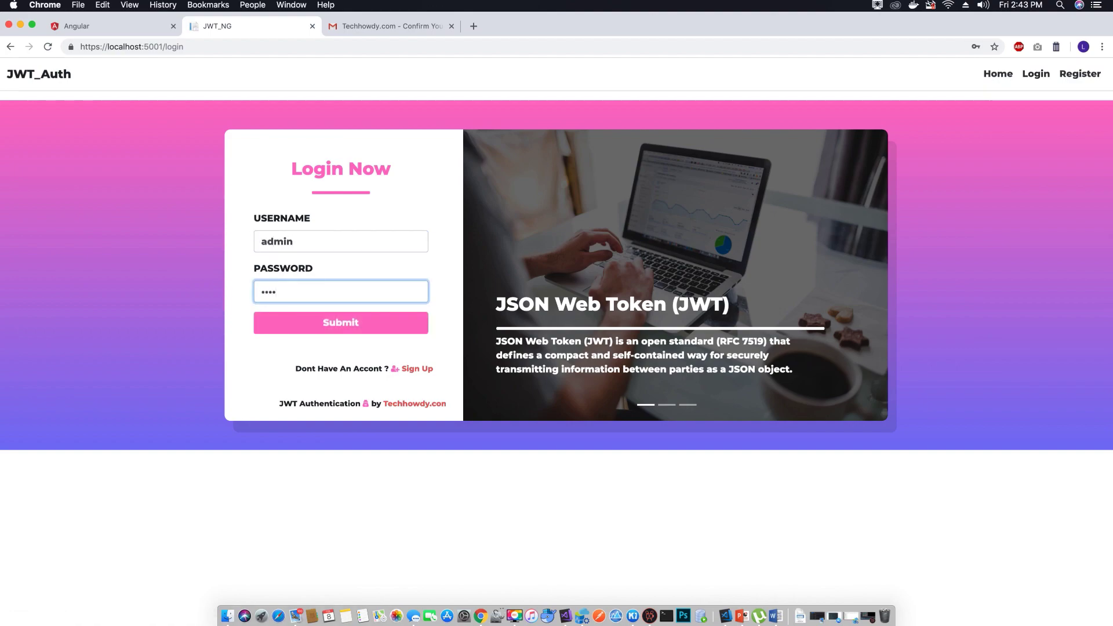
pyautogui.click(284, 328)
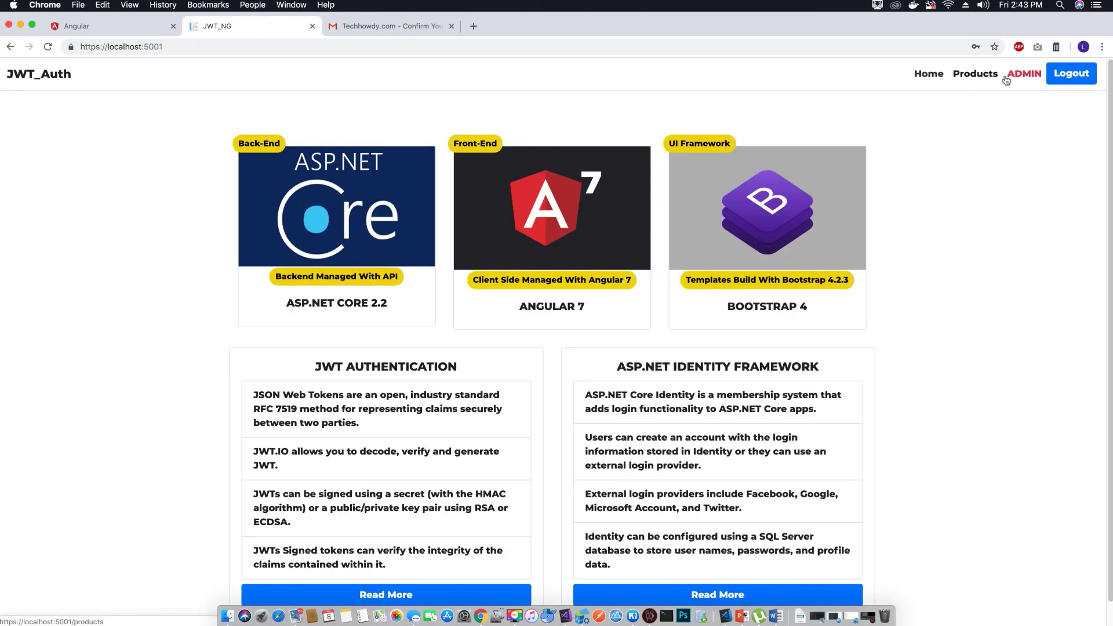
# Browse the admin Products table, opening and closing the iPad Pro edit and Add Product forms
pyautogui.click(978, 73)
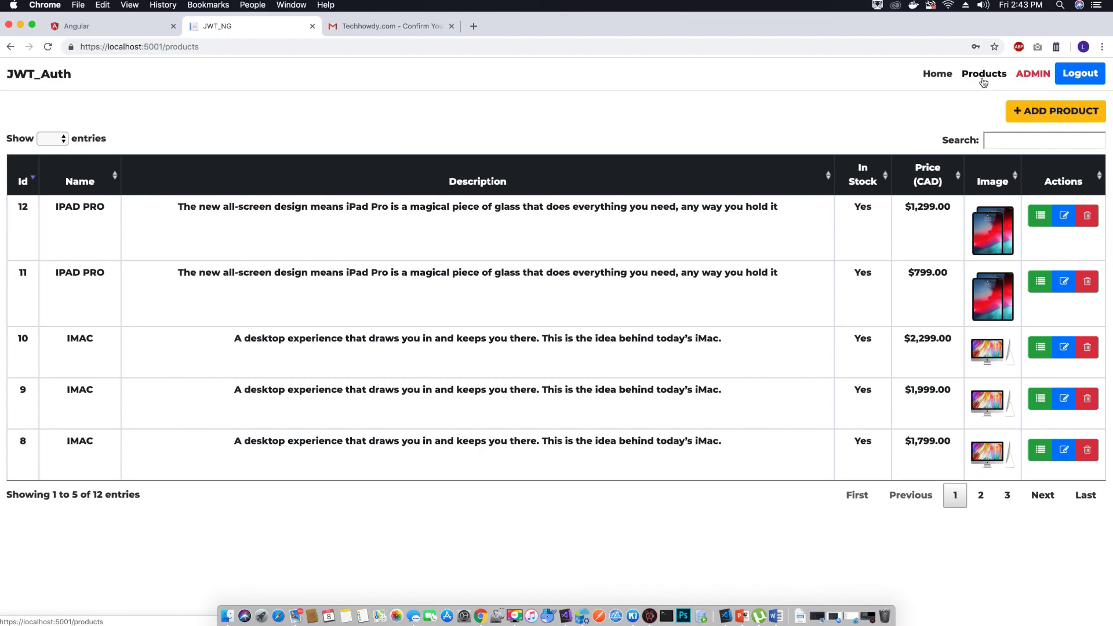
pyautogui.click(1064, 215)
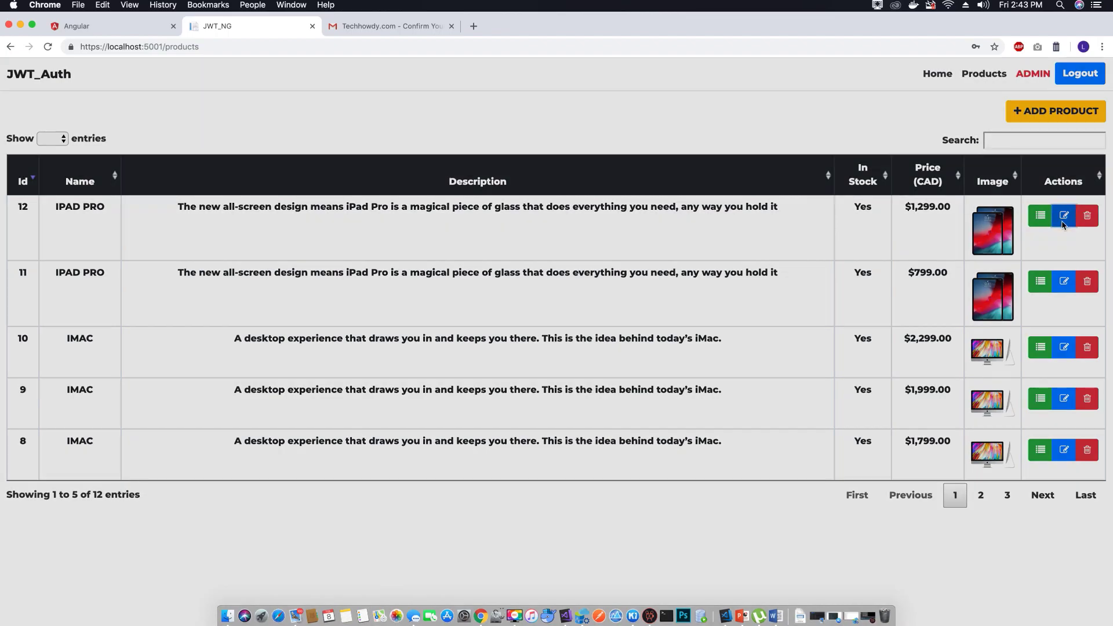
pyautogui.click(690, 90)
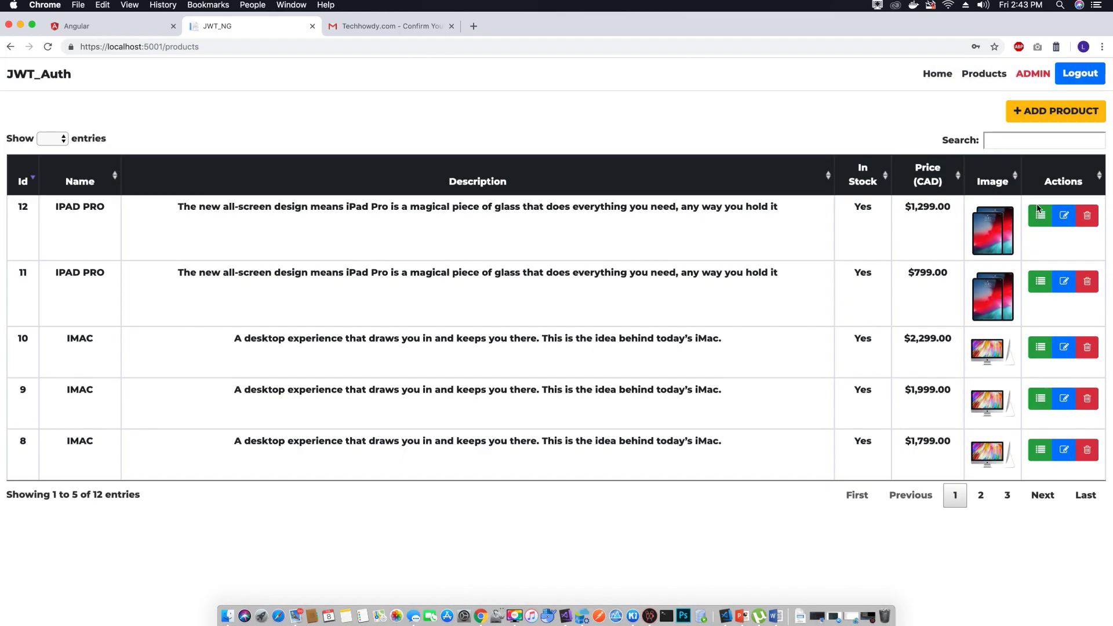
pyautogui.click(1056, 111)
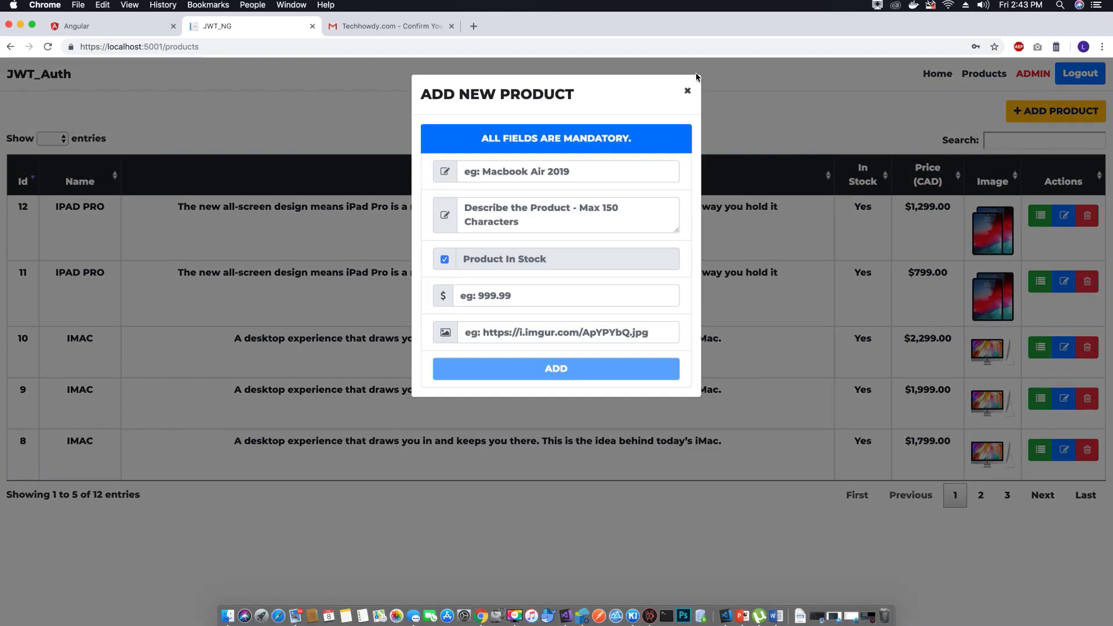
pyautogui.click(690, 92)
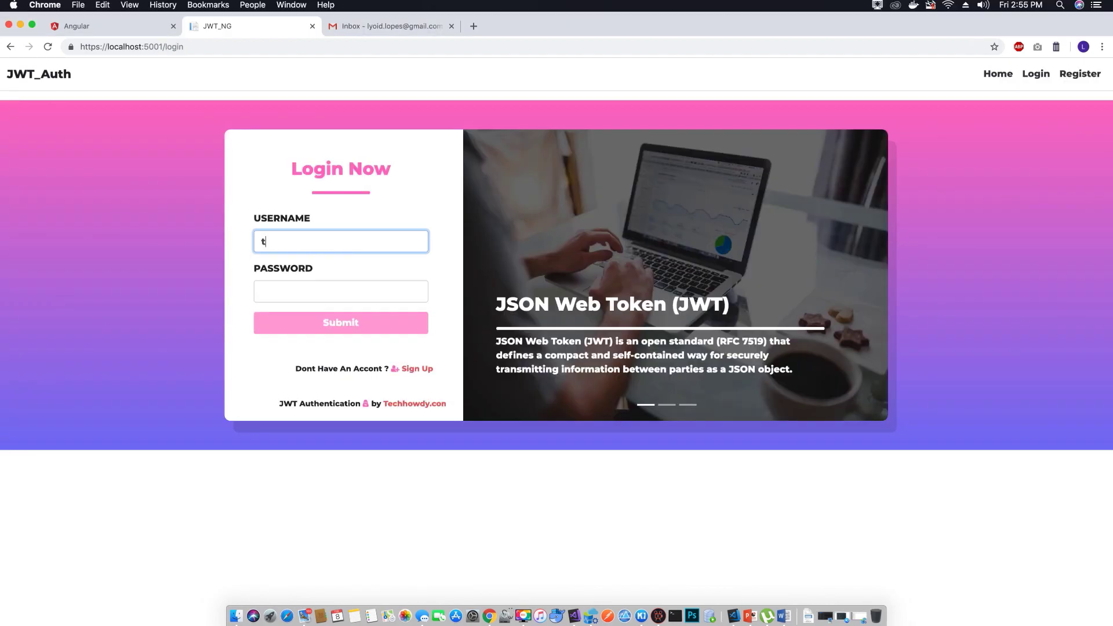
pyautogui.write('techhowdy')
# Sign in as the customer and view the iPad Pro details from Products
pyautogui.press('Tab')
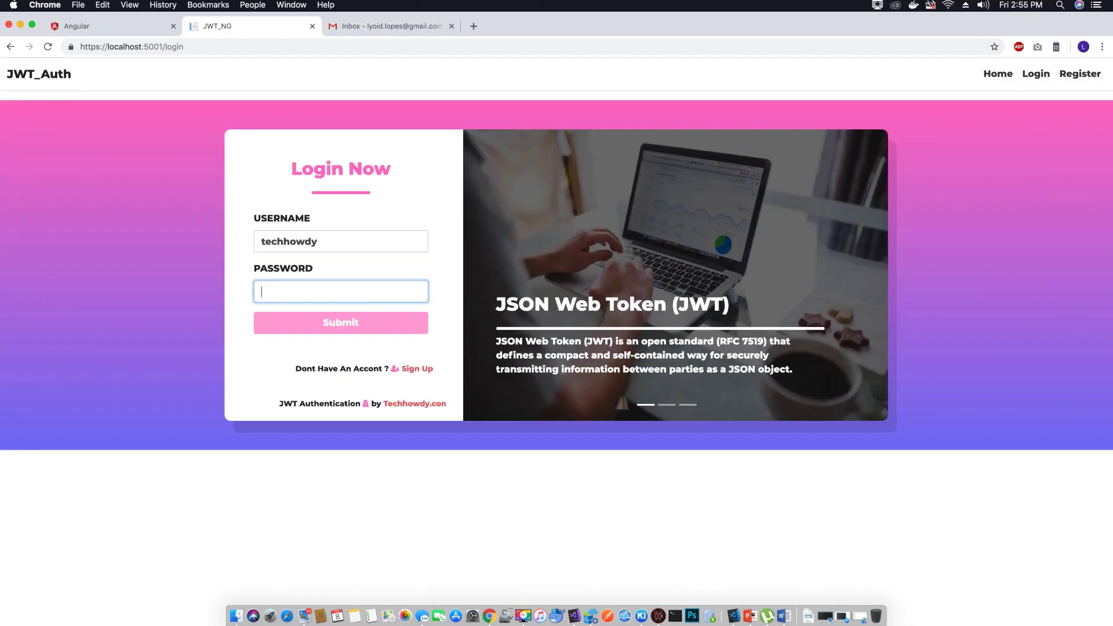
pyautogui.write('a')
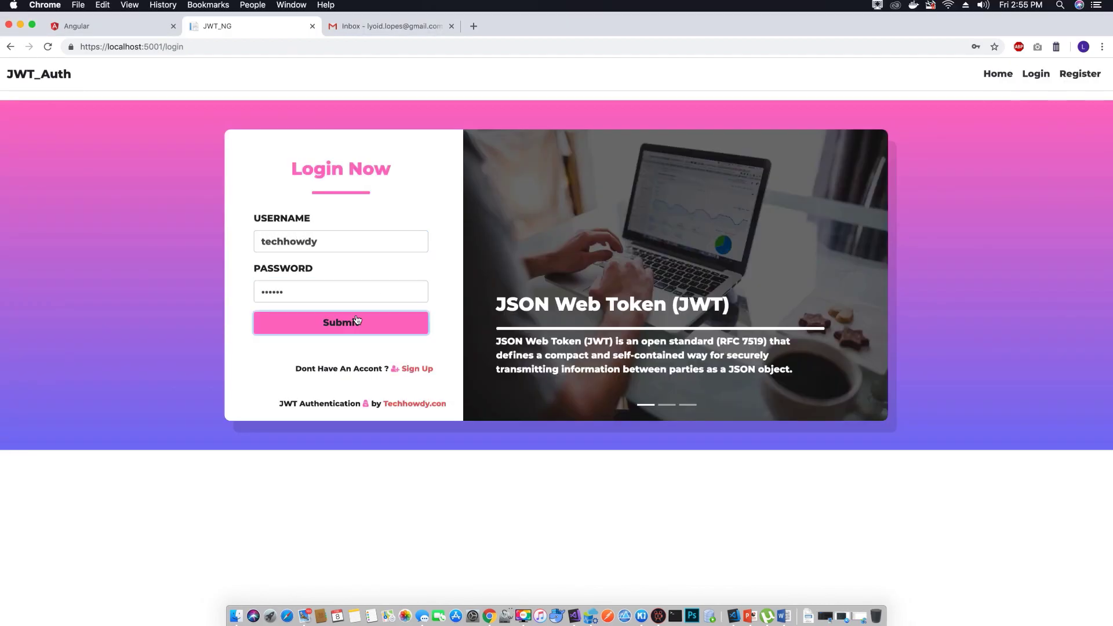
pyautogui.click(342, 323)
pyautogui.click(944, 73)
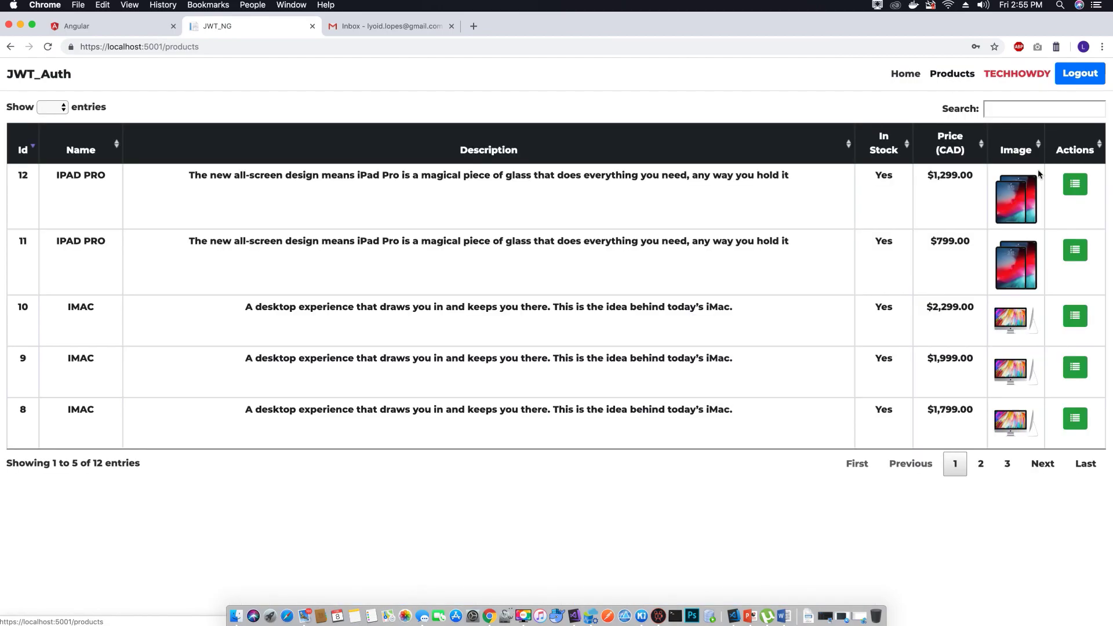
pyautogui.click(1074, 184)
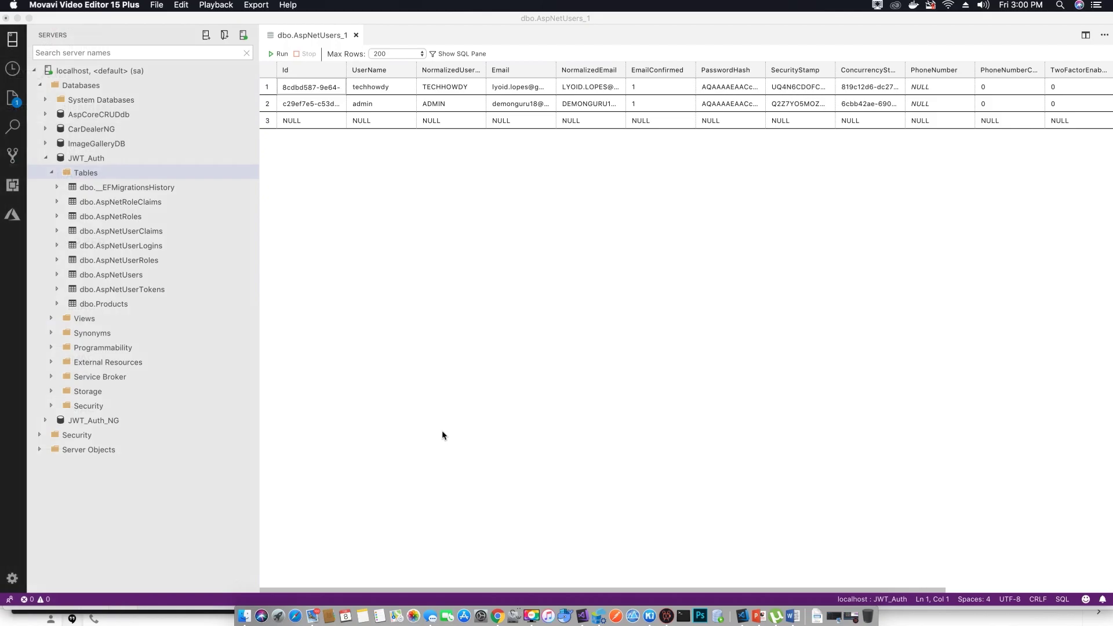
# Show the dbo.AspNetUsers admin and customer rows in Azure Data Studio, then bring up Kitematic
pyautogui.click(361, 218)
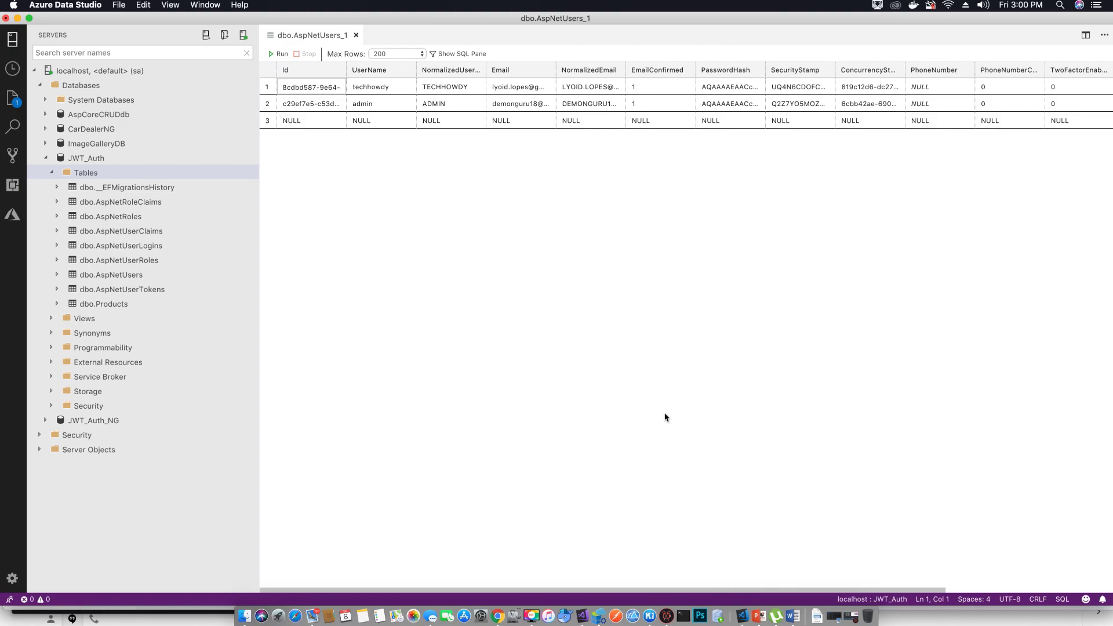
pyautogui.click(650, 616)
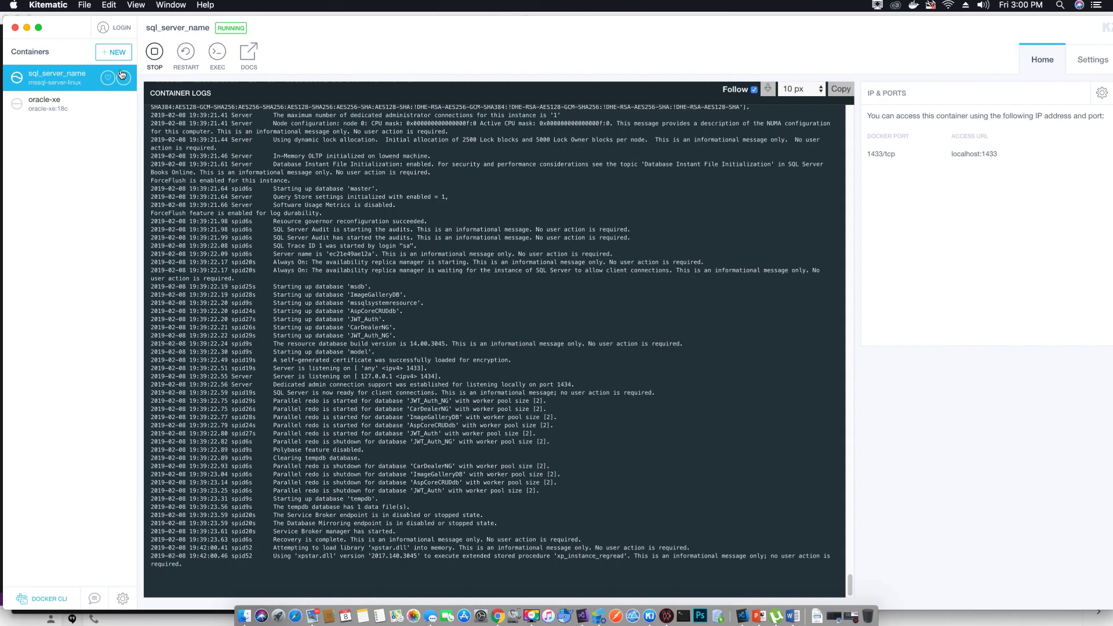
# Show sql_server_name's Settings and environment variables, then minimize Kitematic back to Azure Data Studio
pyautogui.click(1092, 60)
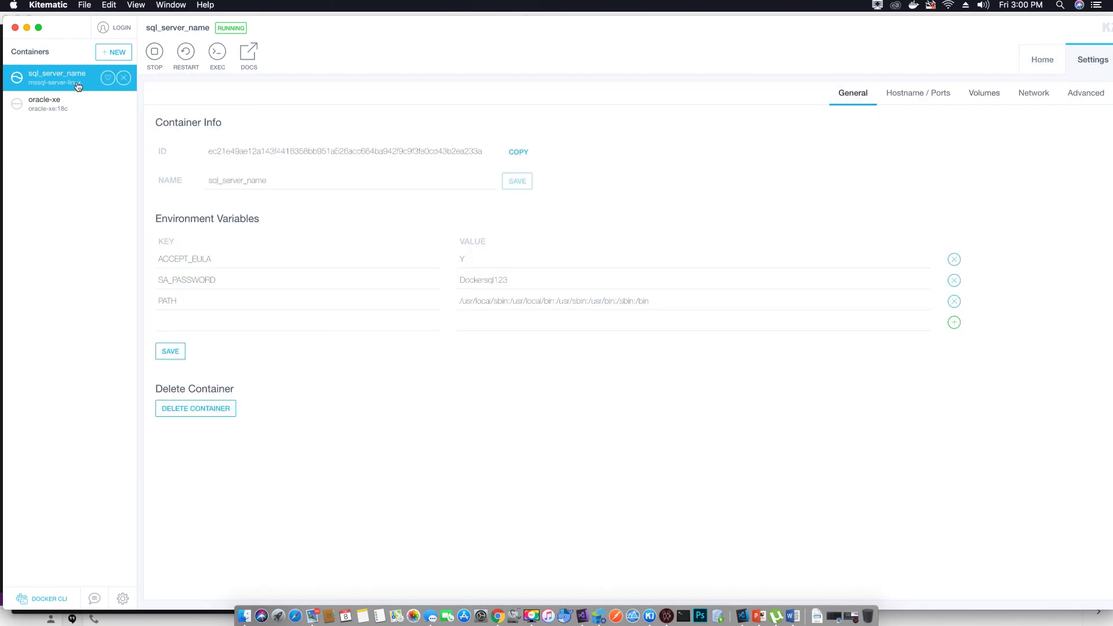
pyautogui.click(26, 29)
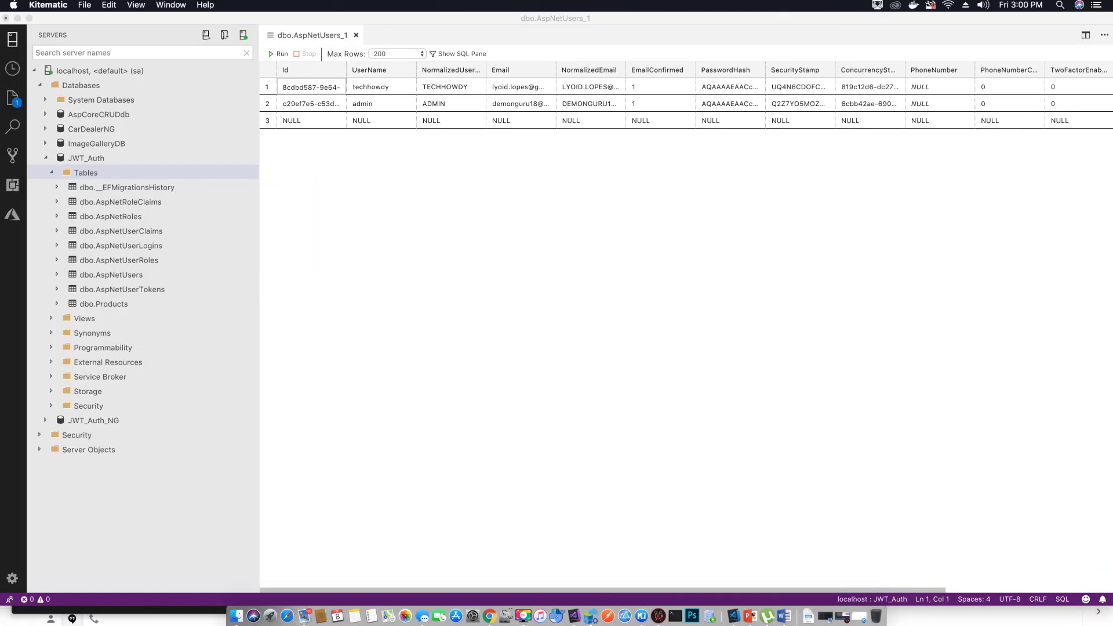
pyautogui.click(676, 420)
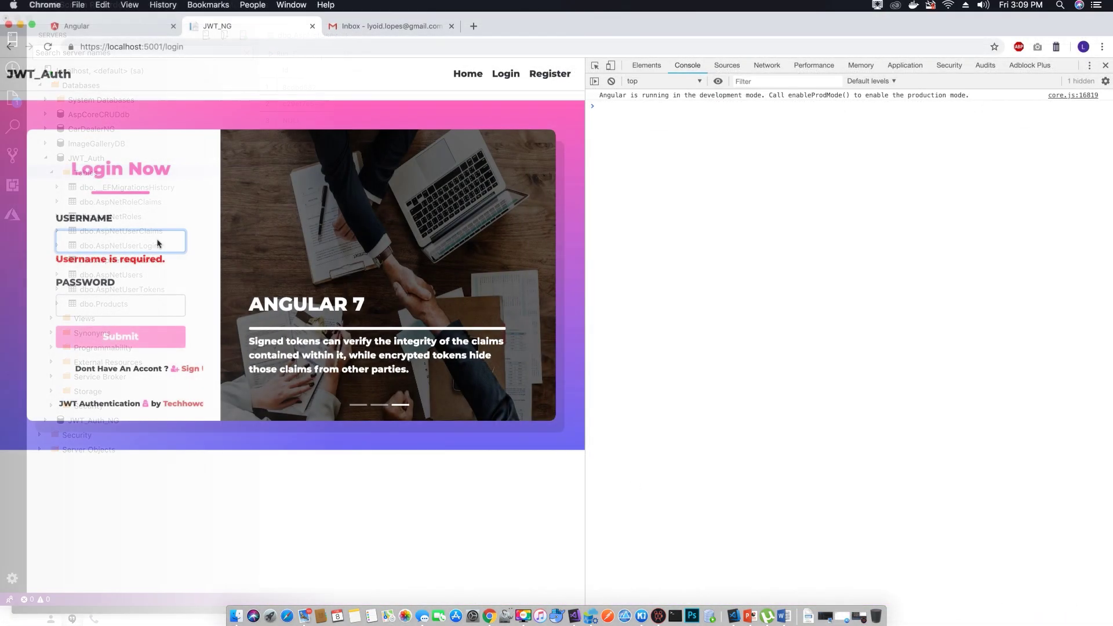
pyautogui.write('in')
# Log in as admin, re-entering the password after the invalid credentials banner
pyautogui.press('Tab')
pyautogui.write('a')
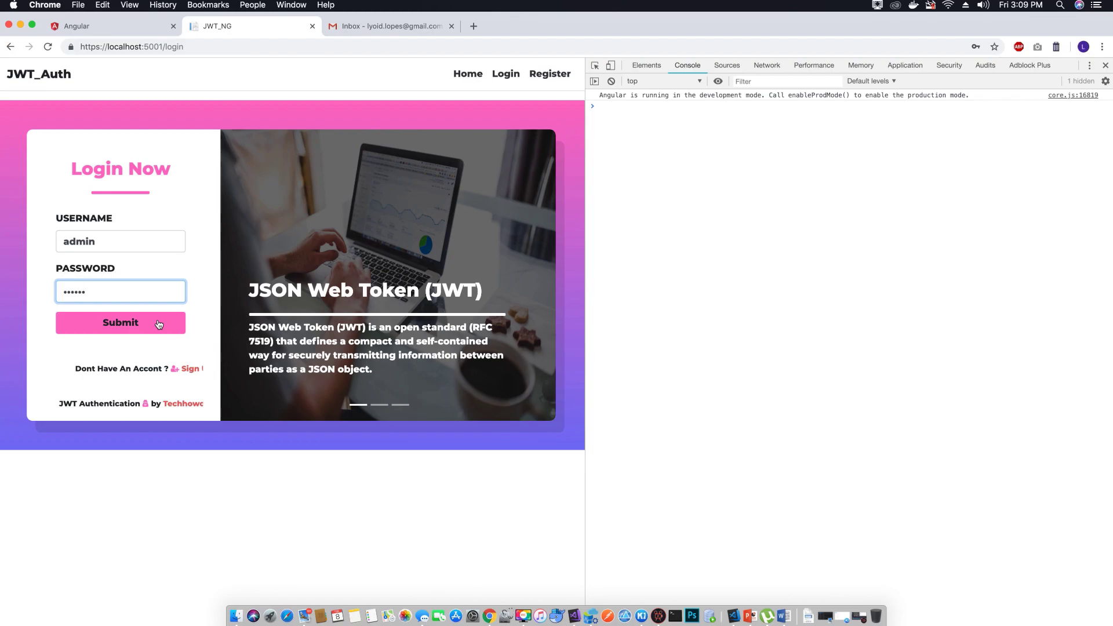
pyautogui.click(159, 325)
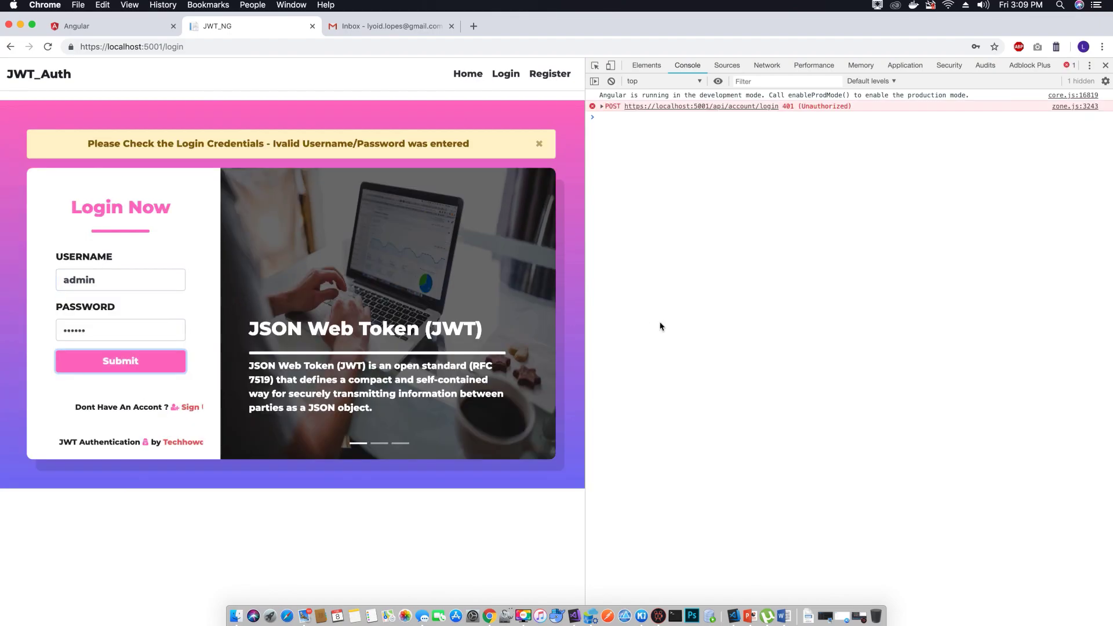
pyautogui.moveTo(107, 335); pyautogui.dragTo(14, 333)
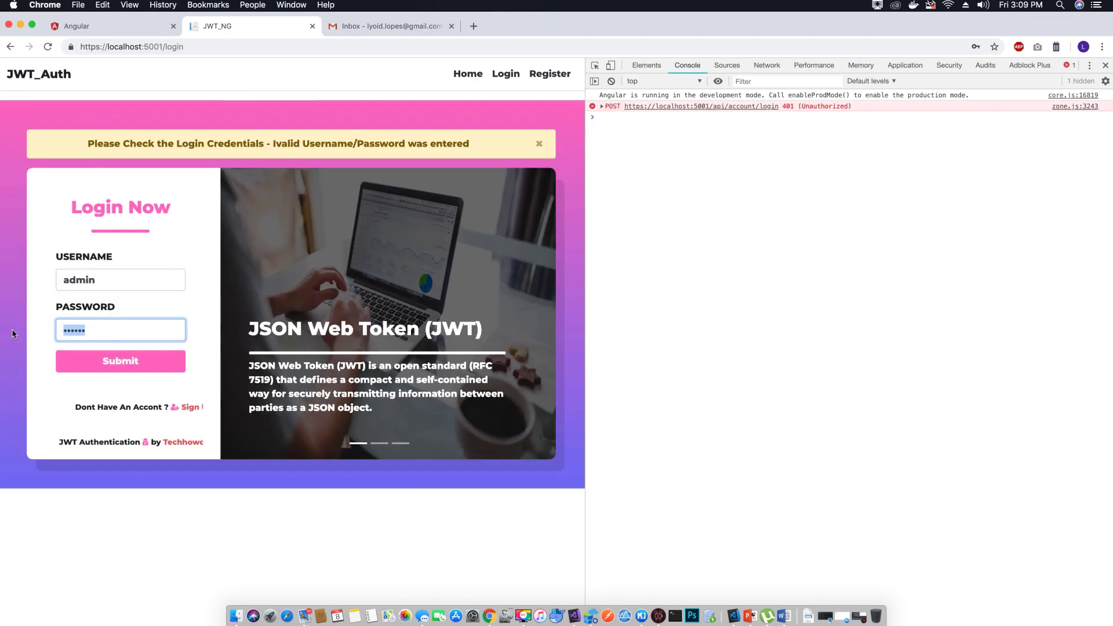
pyautogui.write('ad')
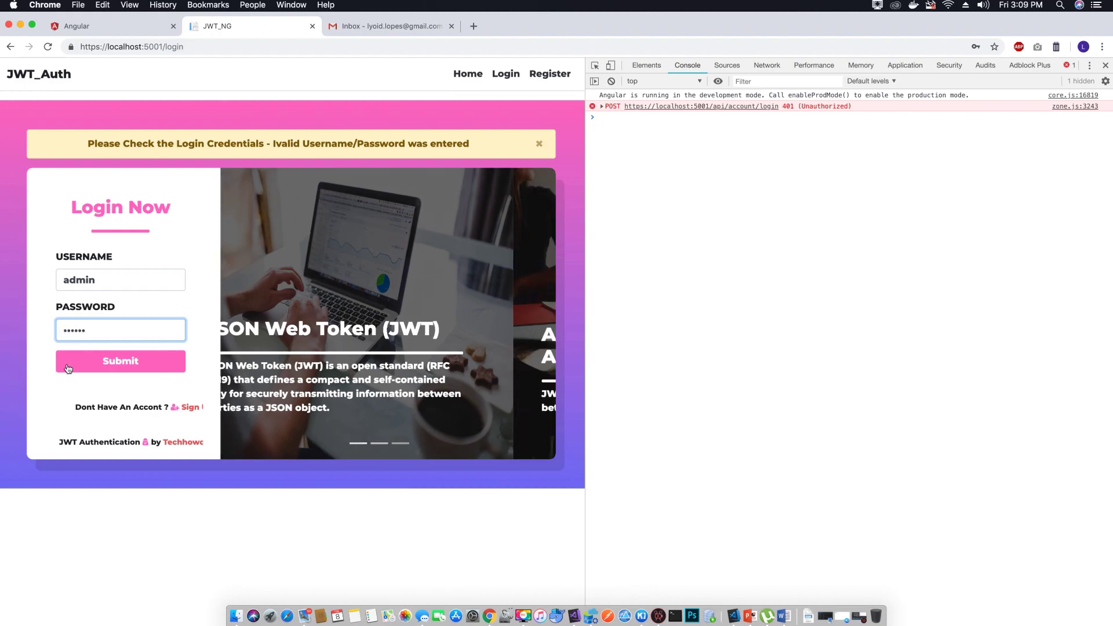
pyautogui.click(88, 361)
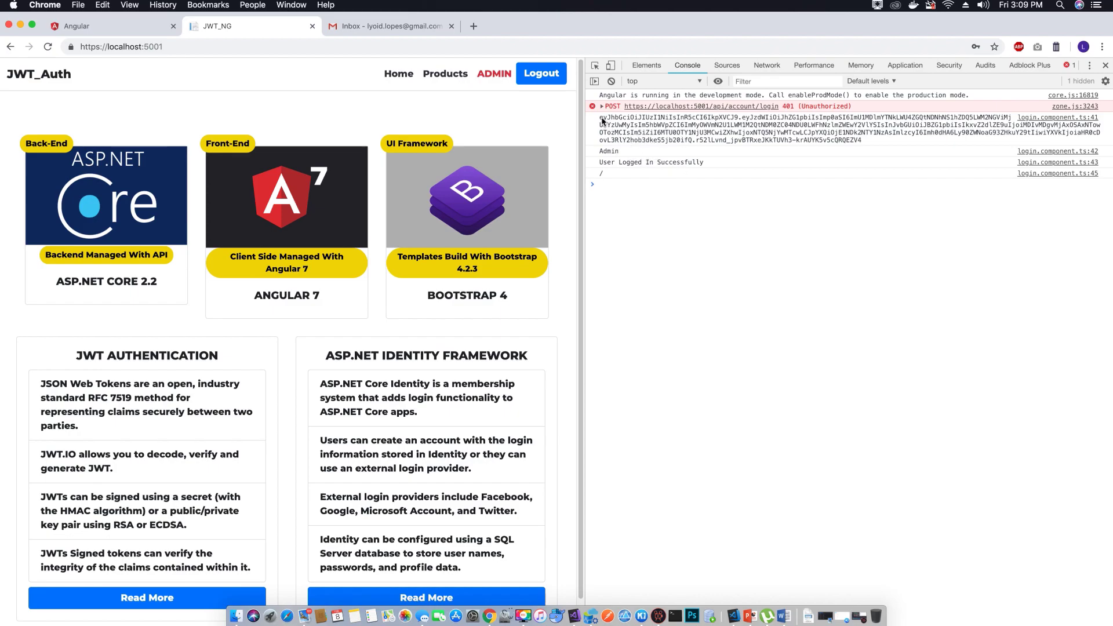
# Highlight the JWT and the Admin role in the DevTools console, then log out
pyautogui.moveTo(602, 119); pyautogui.dragTo(866, 144)
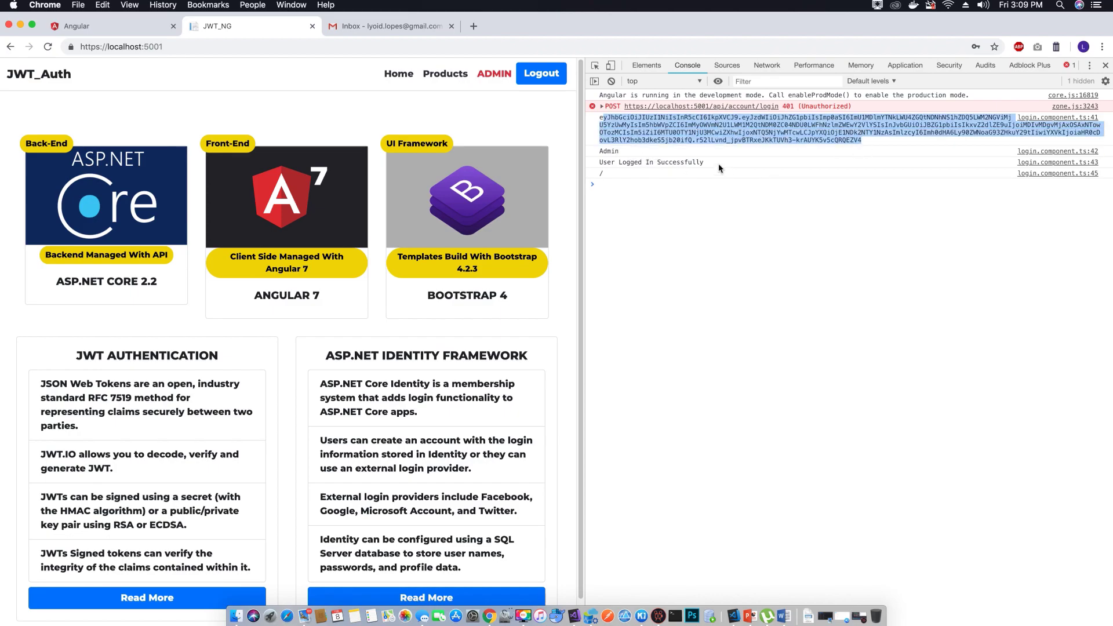
pyautogui.click(880, 146)
pyautogui.moveTo(863, 141); pyautogui.dragTo(600, 118)
pyautogui.click(614, 157)
pyautogui.doubleClick(610, 152)
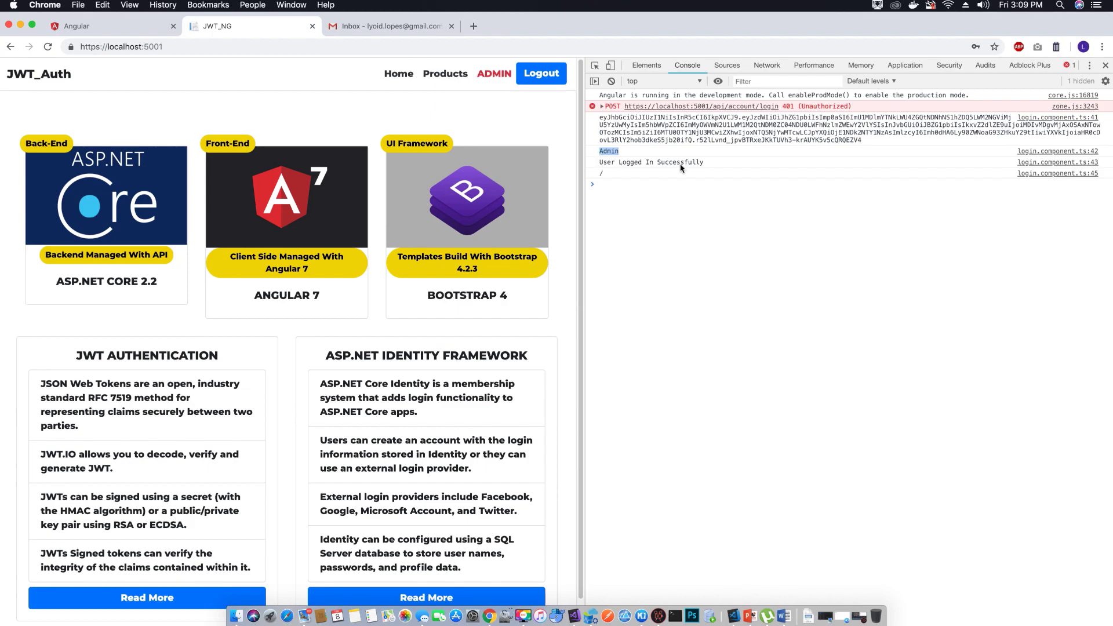
pyautogui.click(681, 178)
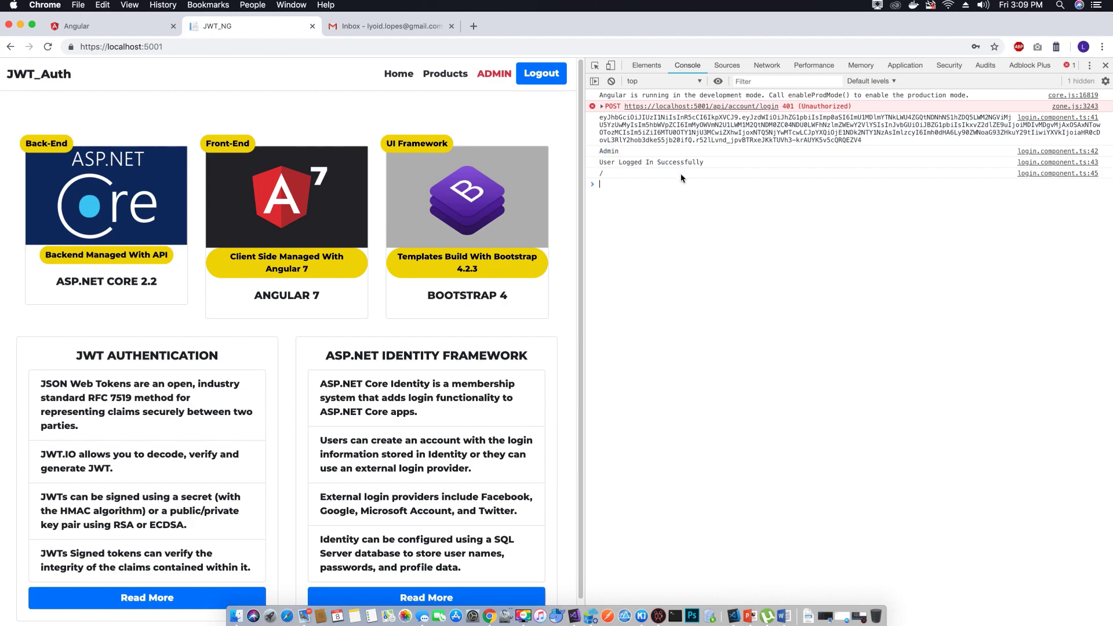
pyautogui.click(541, 74)
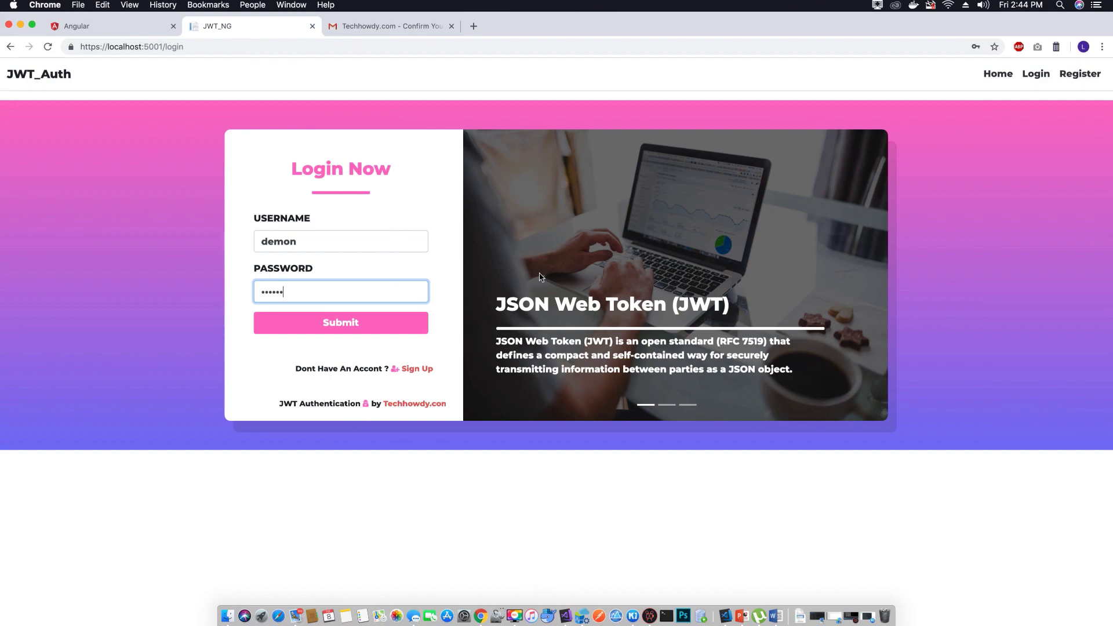
# Submit the second user's login and highlight the confirm-email notice and JWT heading
pyautogui.click(341, 323)
pyautogui.moveTo(291, 142); pyautogui.dragTo(794, 146)
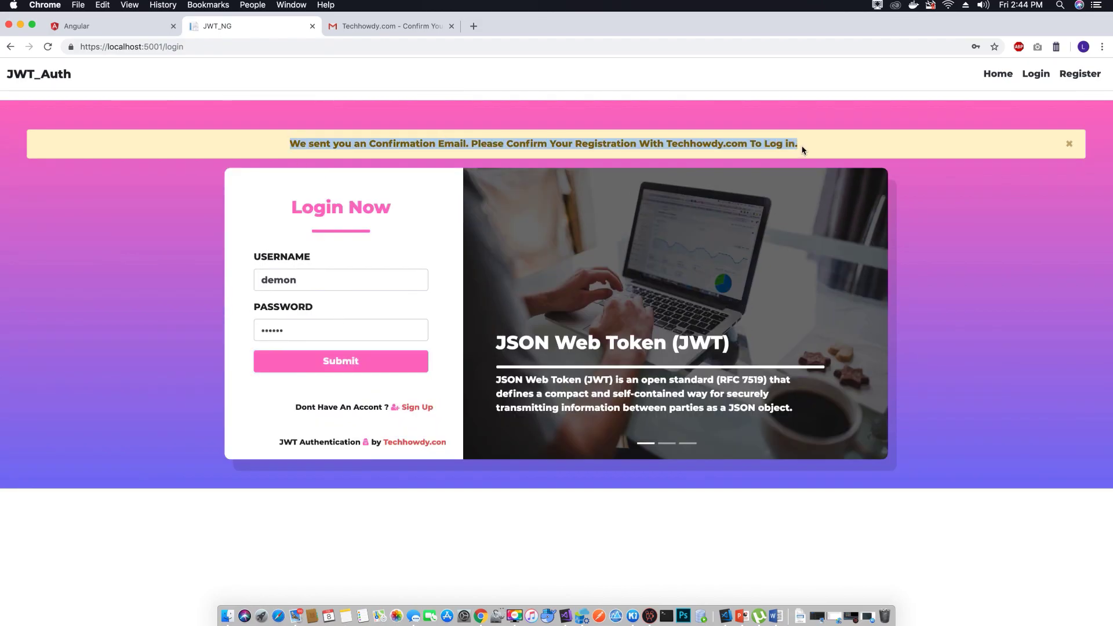
pyautogui.click(664, 110)
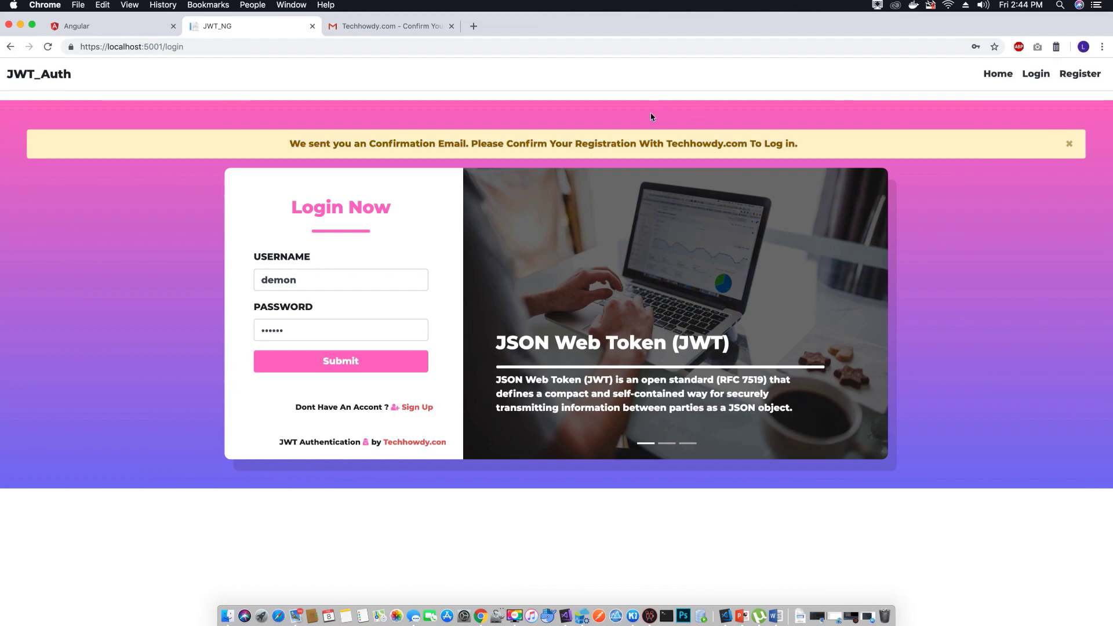
pyautogui.moveTo(496, 347); pyautogui.dragTo(753, 345)
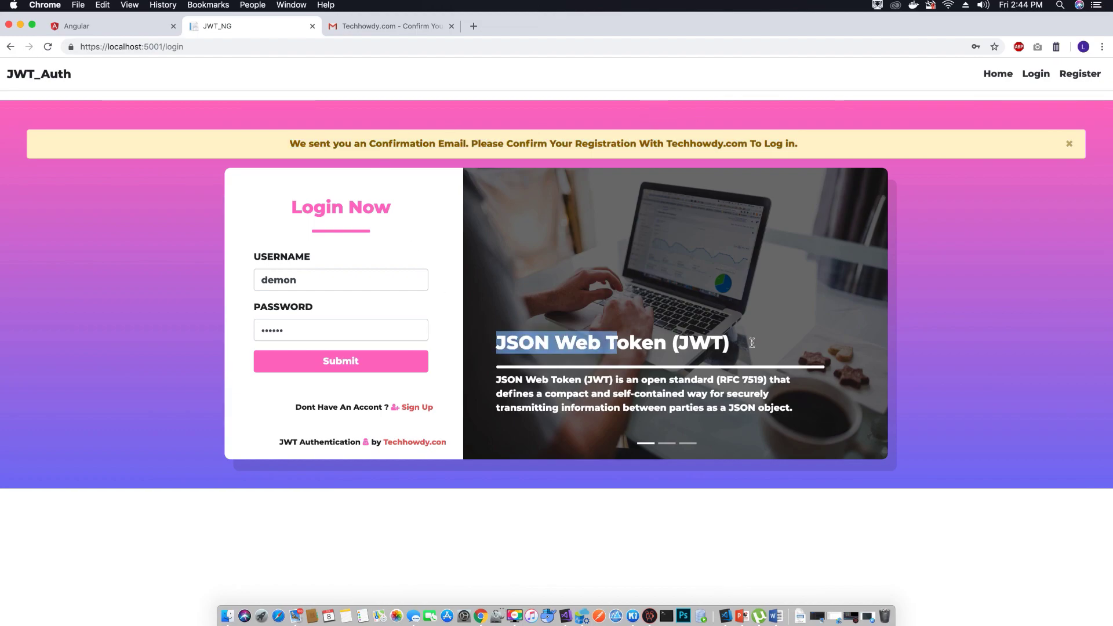
pyautogui.click(934, 391)
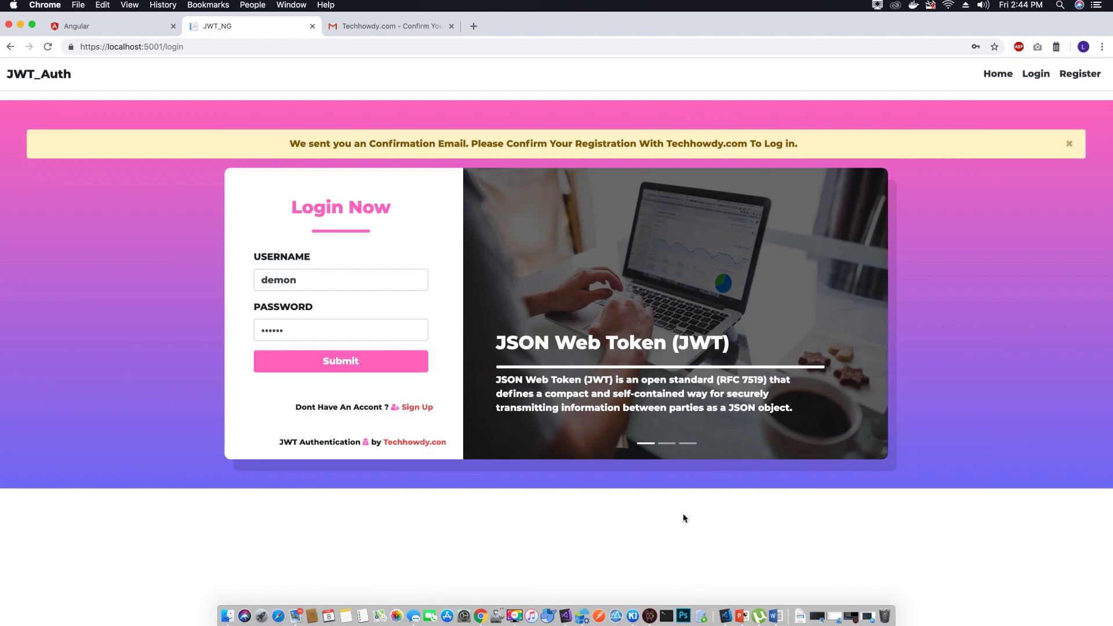
# Switch to the 'Techhowdy.com - Confirm Your Email' Gmail tab
pyautogui.click(389, 25)
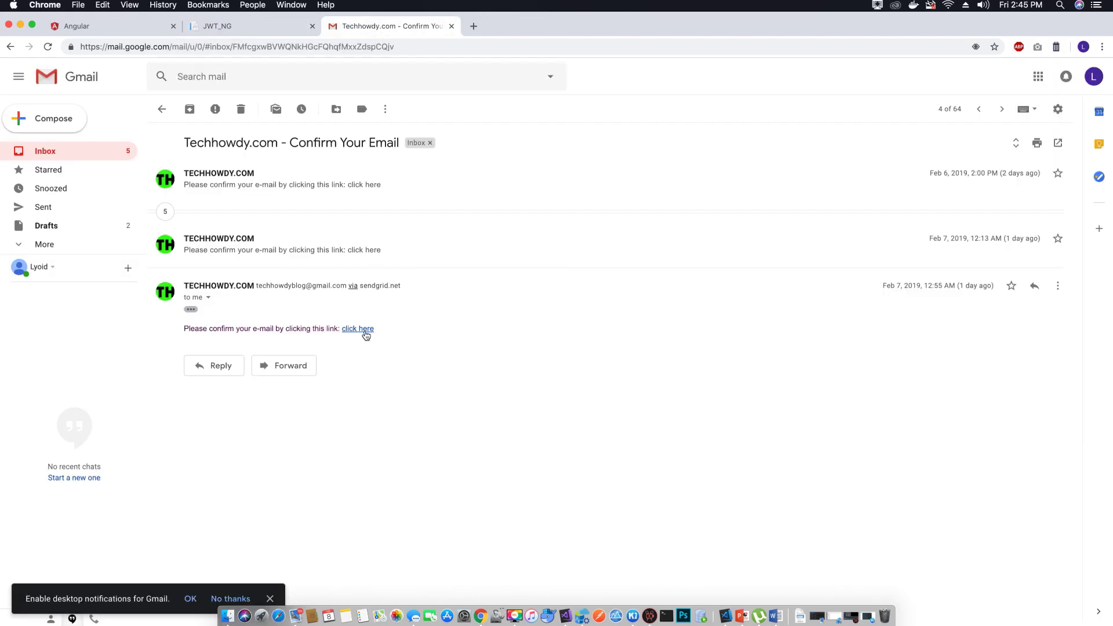